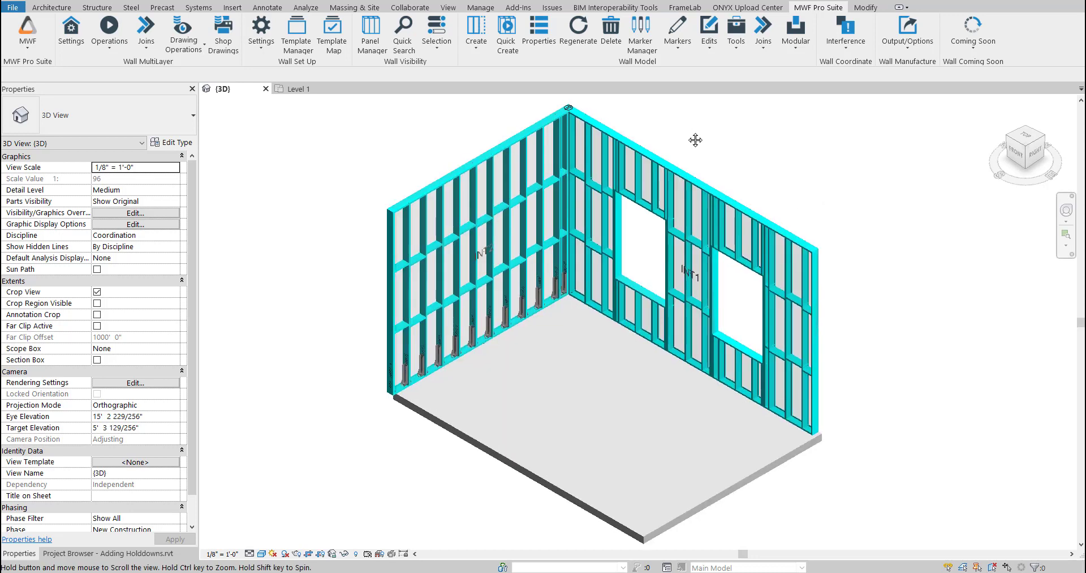
Review the Holdowns settings in the INT2 wall panel's properties, including placement pattern, family, type and valid member tags.
{"action": "scroll", "coordinate": [519, 450], "scroll_direction": "up", "scroll_amount": 3}
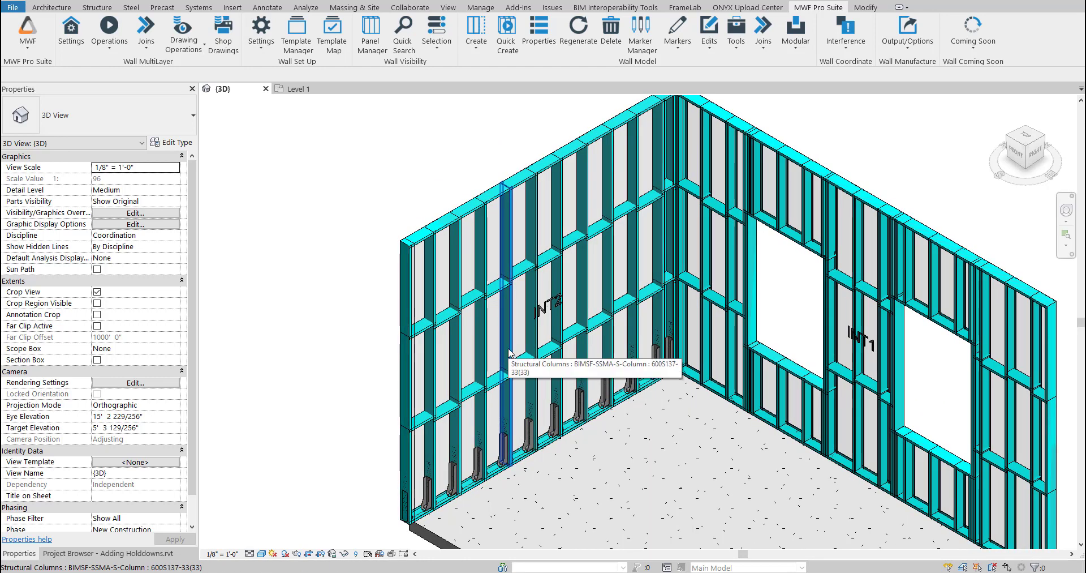
{"action": "scroll", "coordinate": [437, 151], "scroll_direction": "down", "scroll_amount": 2}
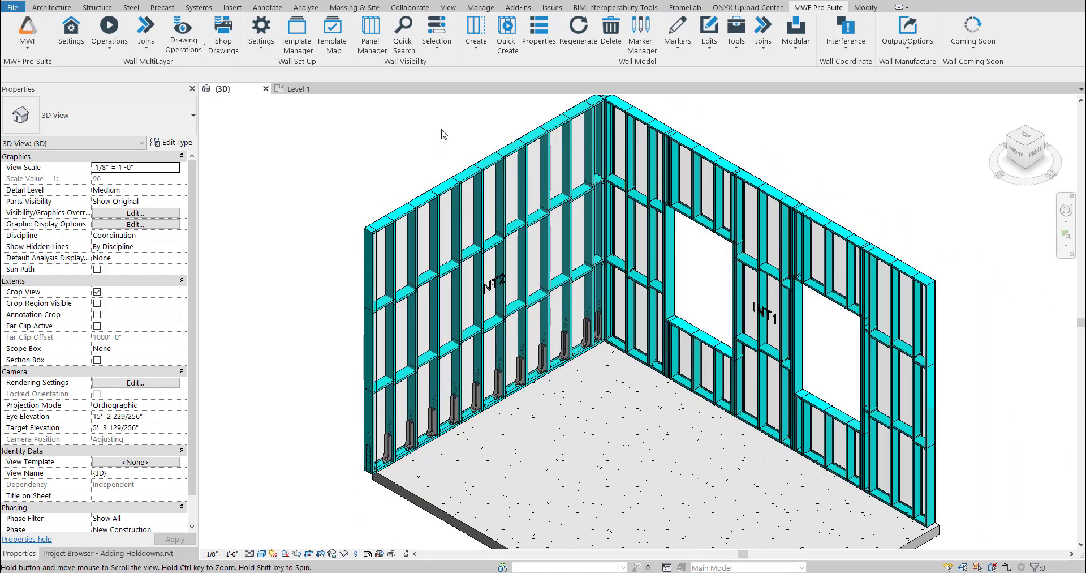
{"action": "middle_click_drag", "start_coordinate": [444, 133], "coordinate": [473, 141], "text": "shift"}
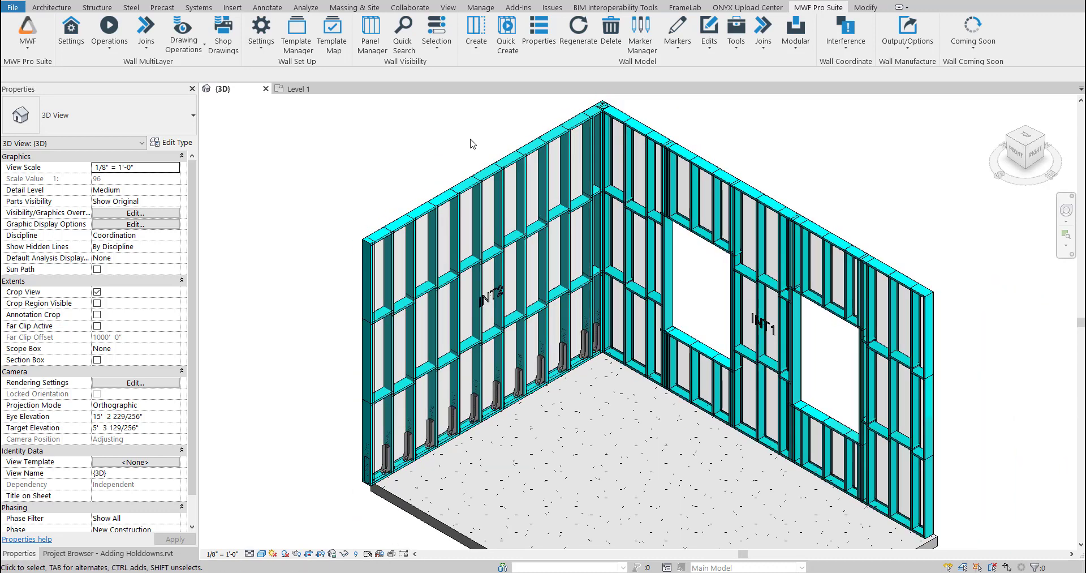
{"action": "left_click", "coordinate": [568, 192]}
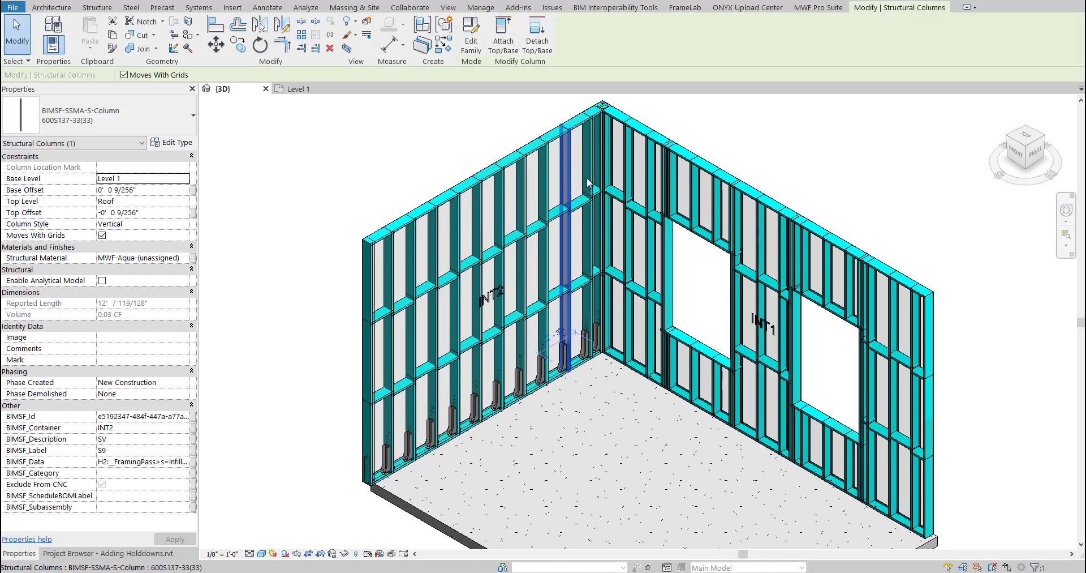
{"action": "left_click", "coordinate": [814, 8]}
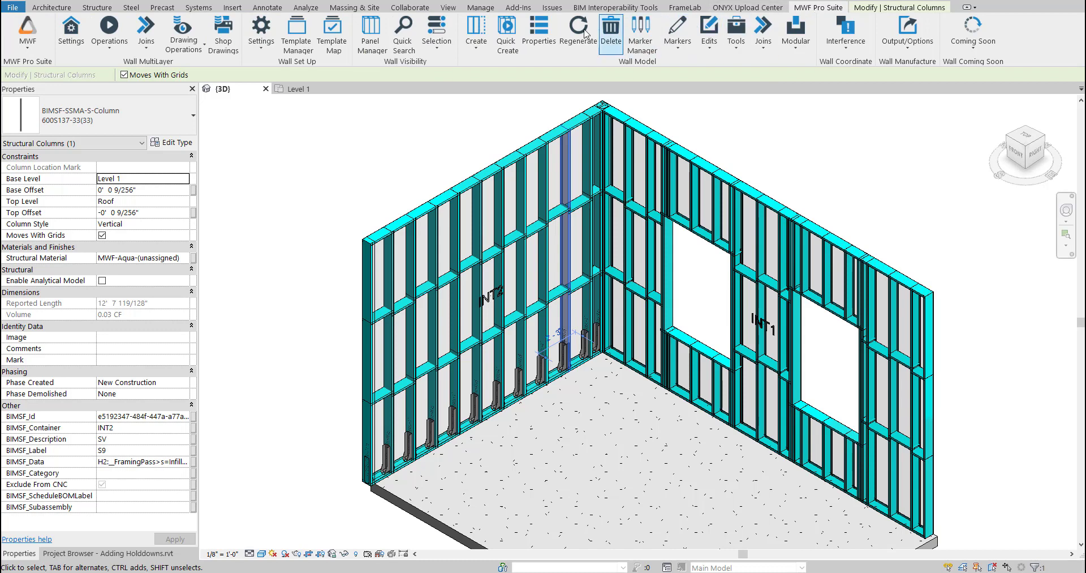
{"action": "left_click", "coordinate": [541, 38]}
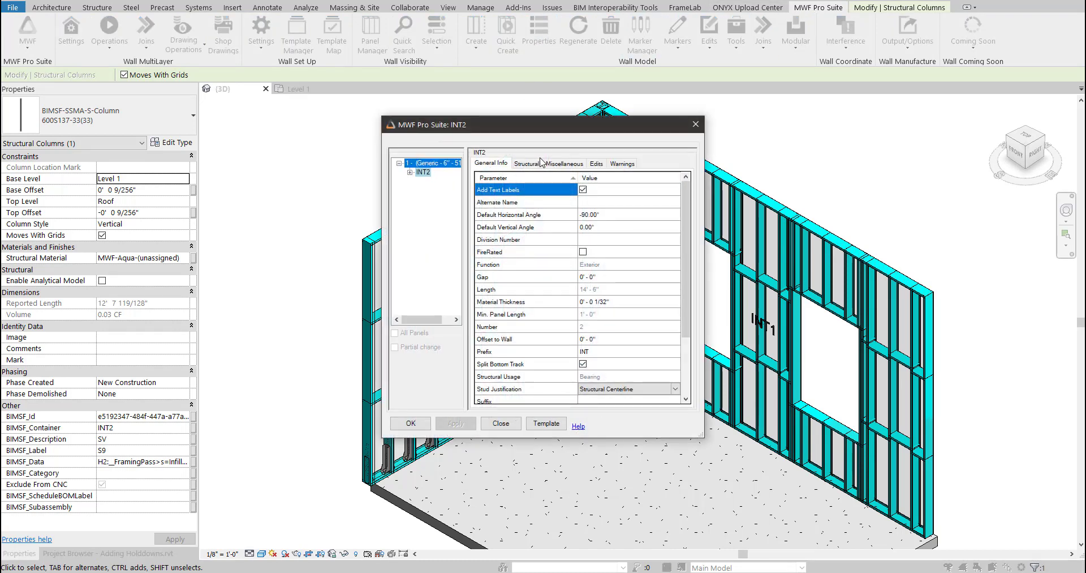
{"action": "left_click", "coordinate": [565, 164]}
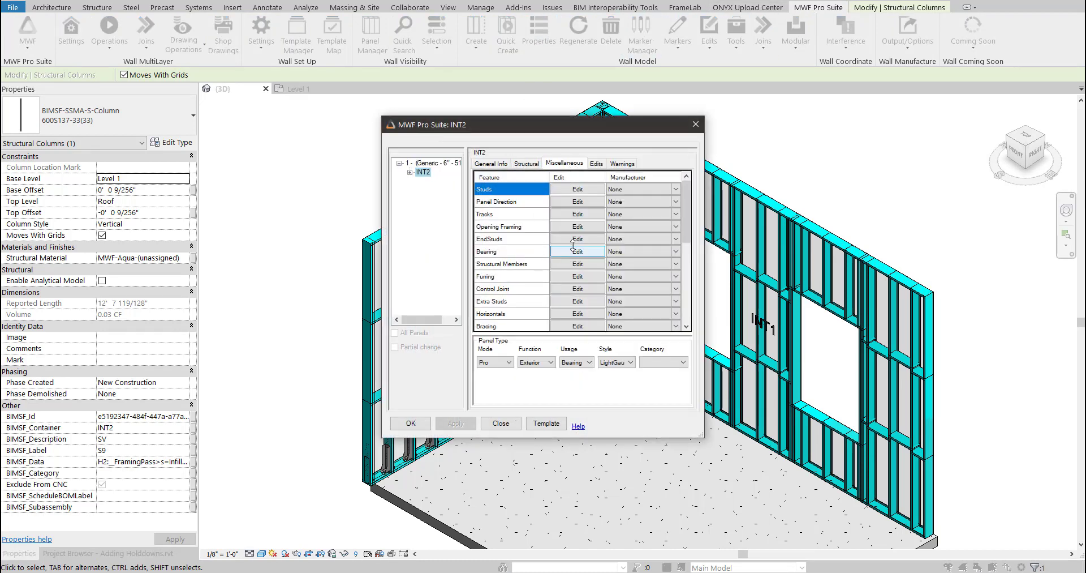
{"action": "scroll", "coordinate": [551, 272], "scroll_direction": "down", "scroll_amount": 3}
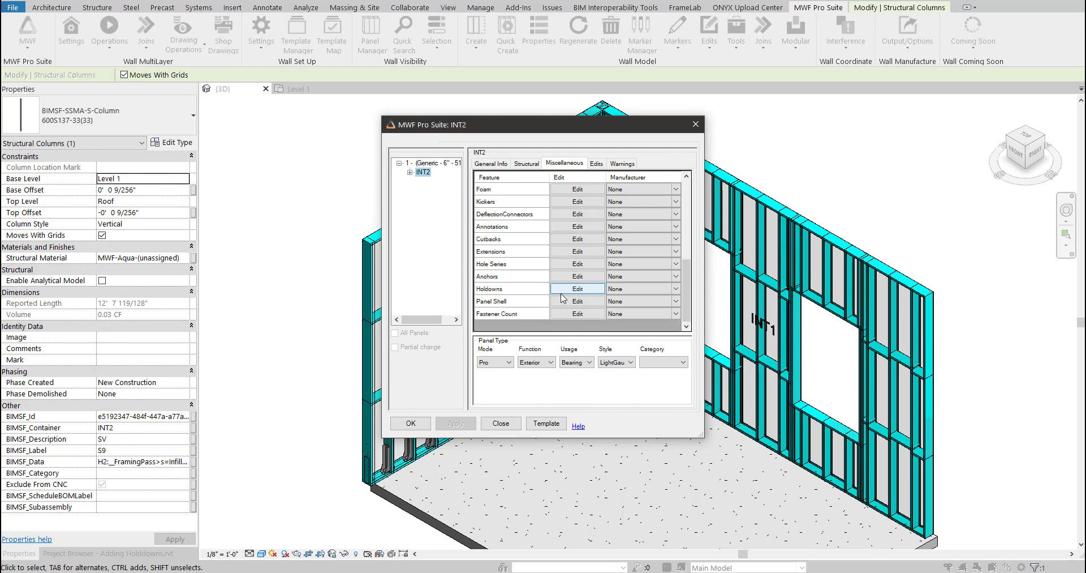
{"action": "left_click", "coordinate": [587, 293]}
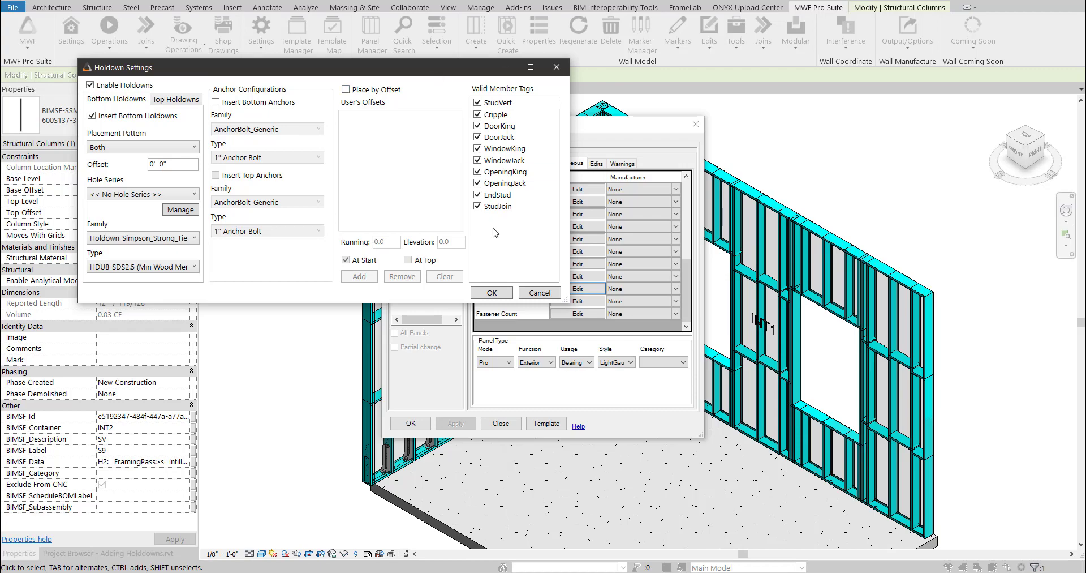
{"action": "left_click", "coordinate": [490, 292]}
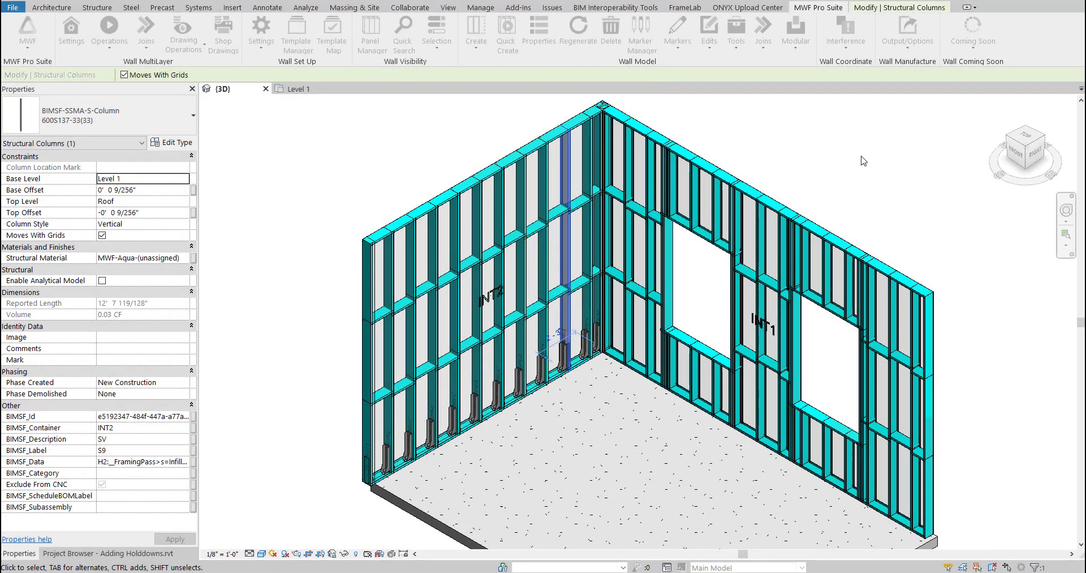
{"action": "left_click", "coordinate": [863, 161]}
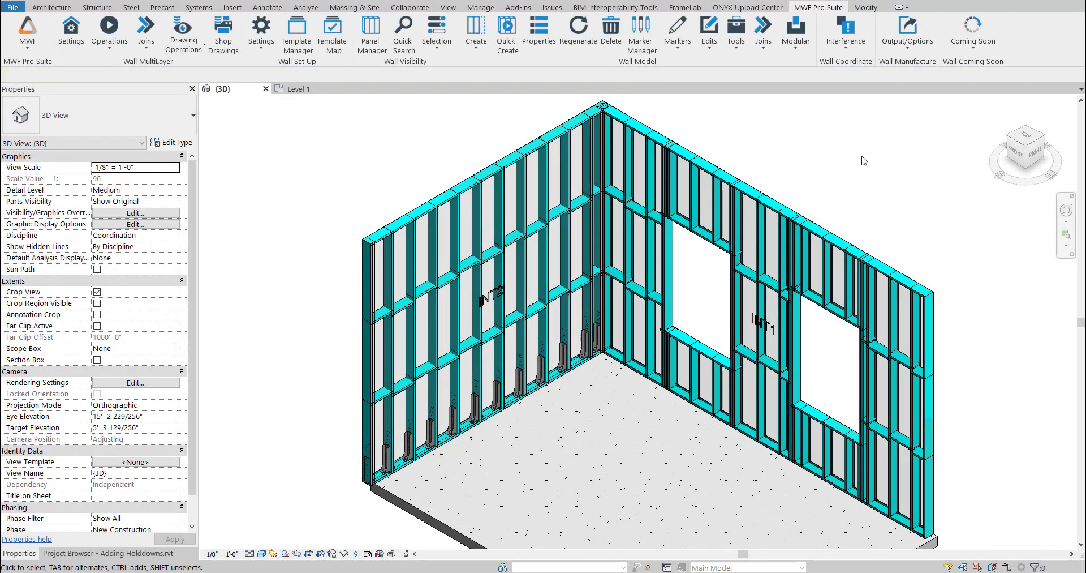
{"action": "middle_click_drag", "start_coordinate": [912, 162], "coordinate": [816, 171]}
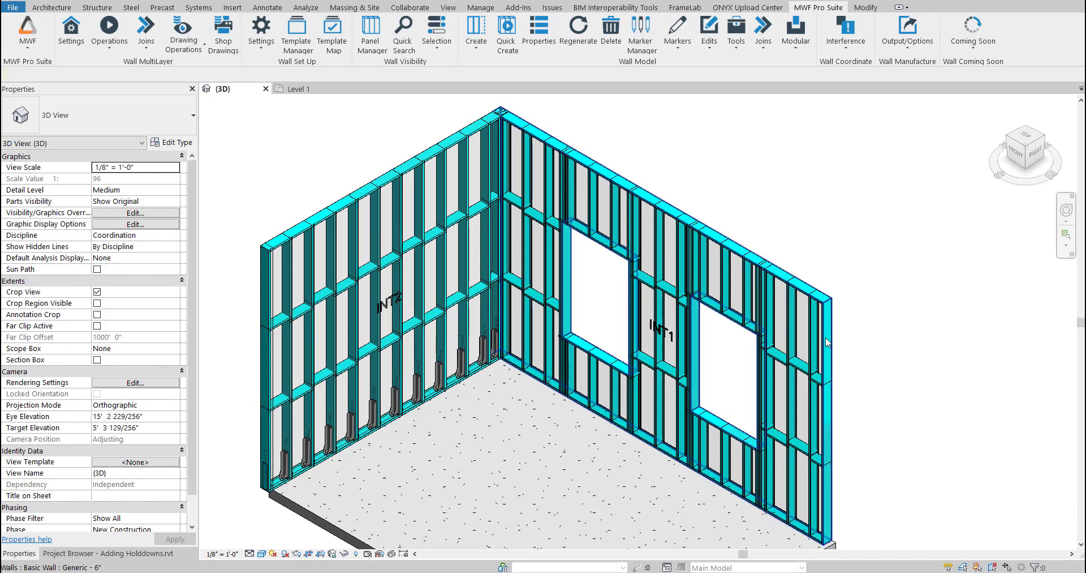
{"action": "left_click", "coordinate": [831, 343]}
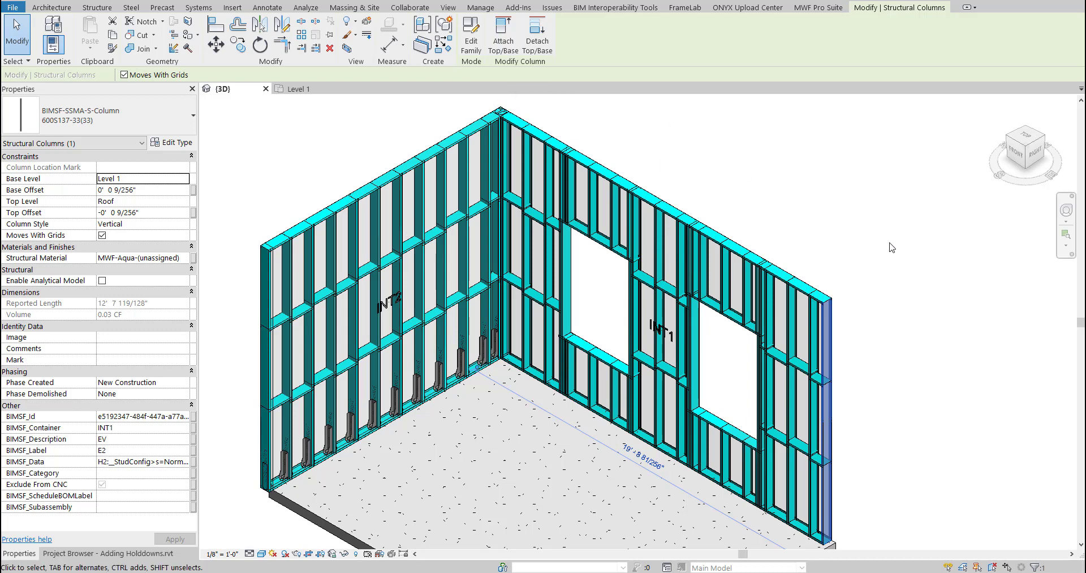
{"action": "key", "text": "Escape"}
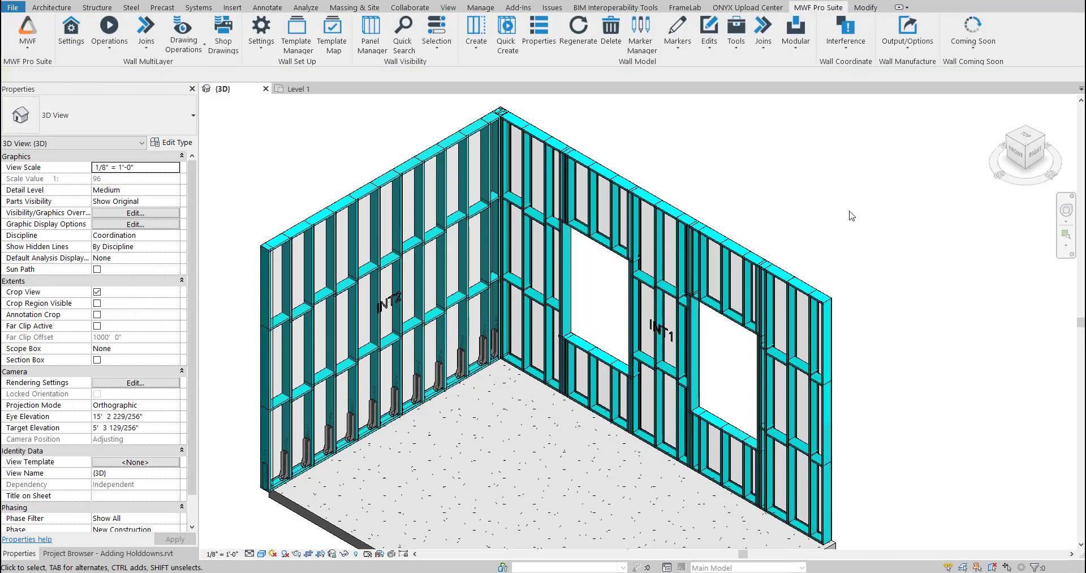
Start Add Holdown to Member on three INT1 studs: one near the corner, one between the windows and one beyond the second window.
{"action": "left_click", "coordinate": [523, 161]}
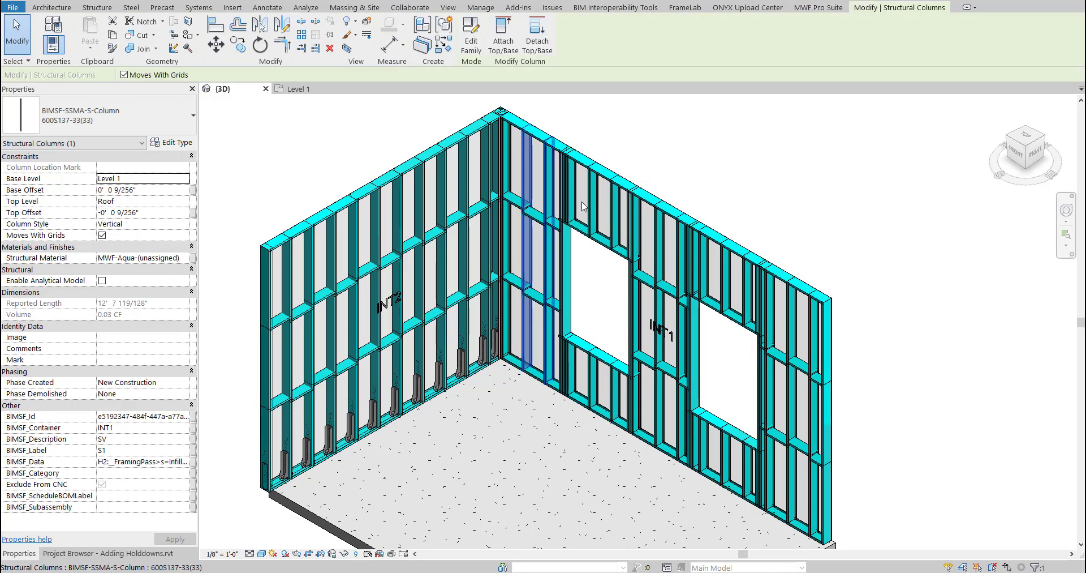
{"action": "left_click", "coordinate": [657, 230], "text": "ctrl"}
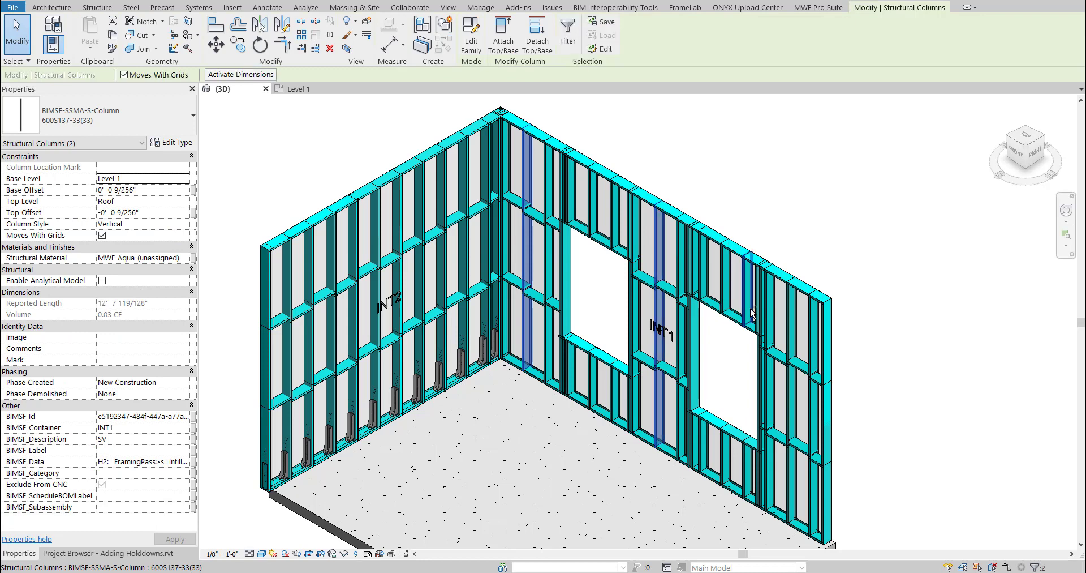
{"action": "left_click", "coordinate": [796, 325], "text": "ctrl"}
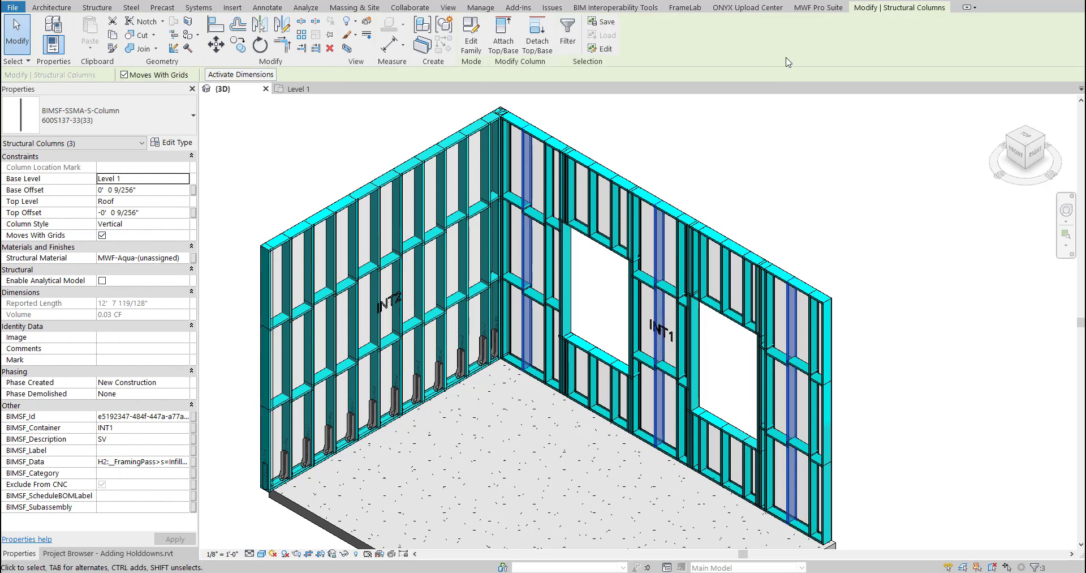
{"action": "left_click", "coordinate": [820, 9]}
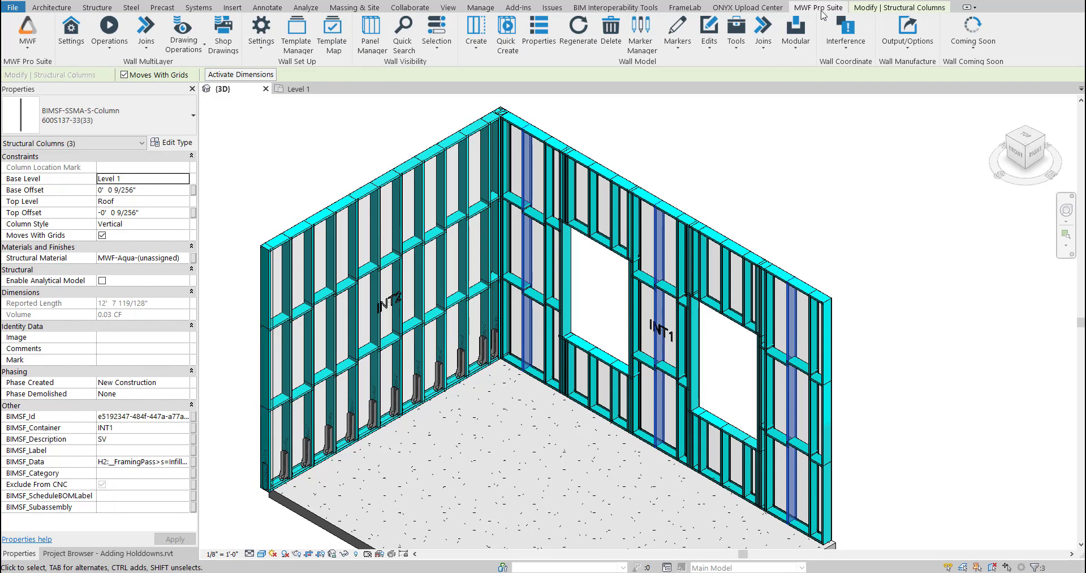
{"action": "left_click", "coordinate": [735, 39]}
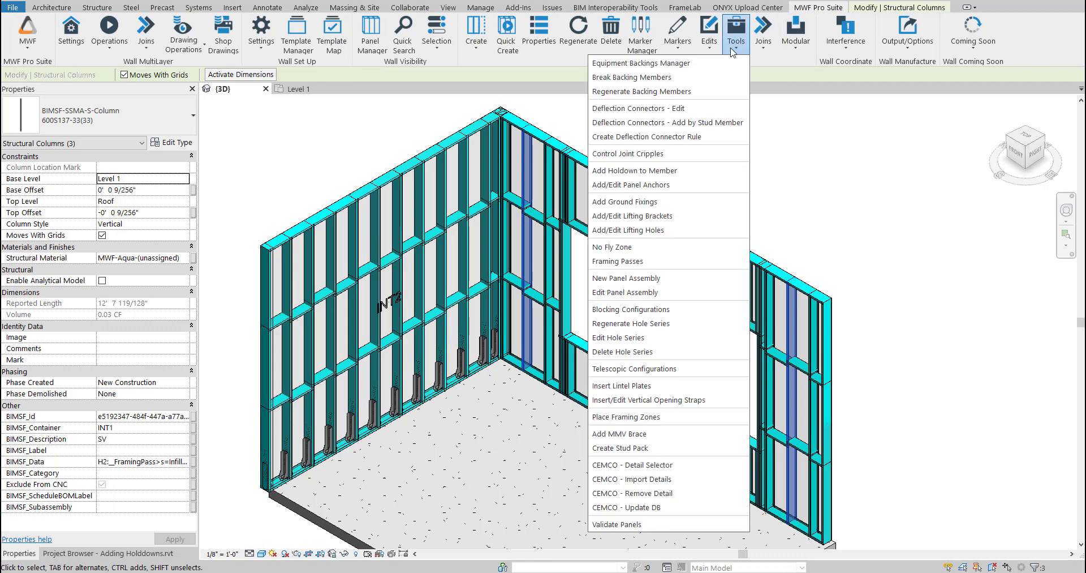
{"action": "left_click", "coordinate": [669, 175]}
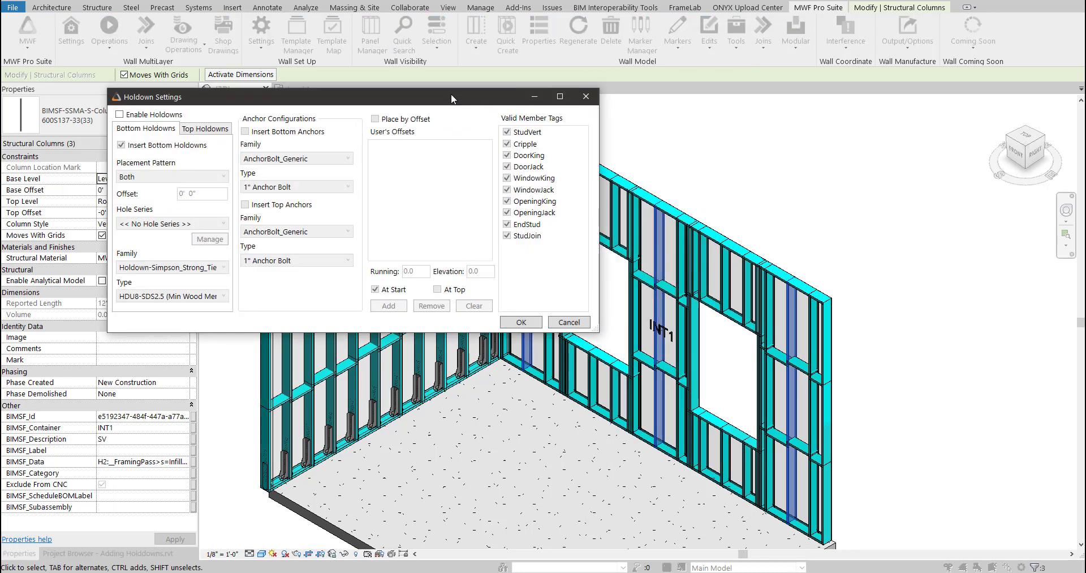
Enable holdowns and set the bottom holdowns to the At End placement pattern with the RoundHole - 1" RH hole series.
{"action": "left_click", "coordinate": [121, 115]}
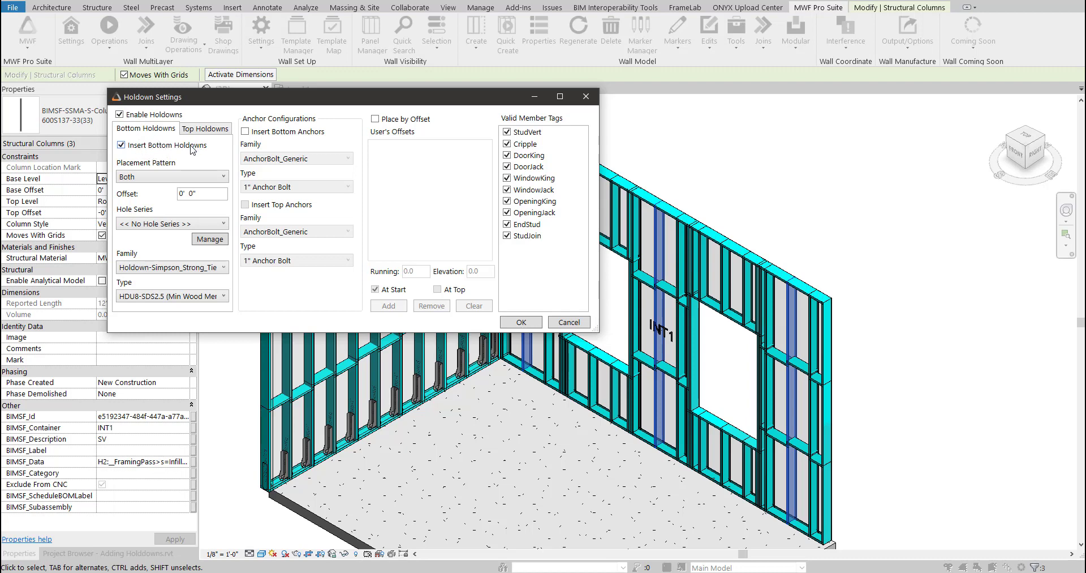
{"action": "left_click", "coordinate": [173, 178]}
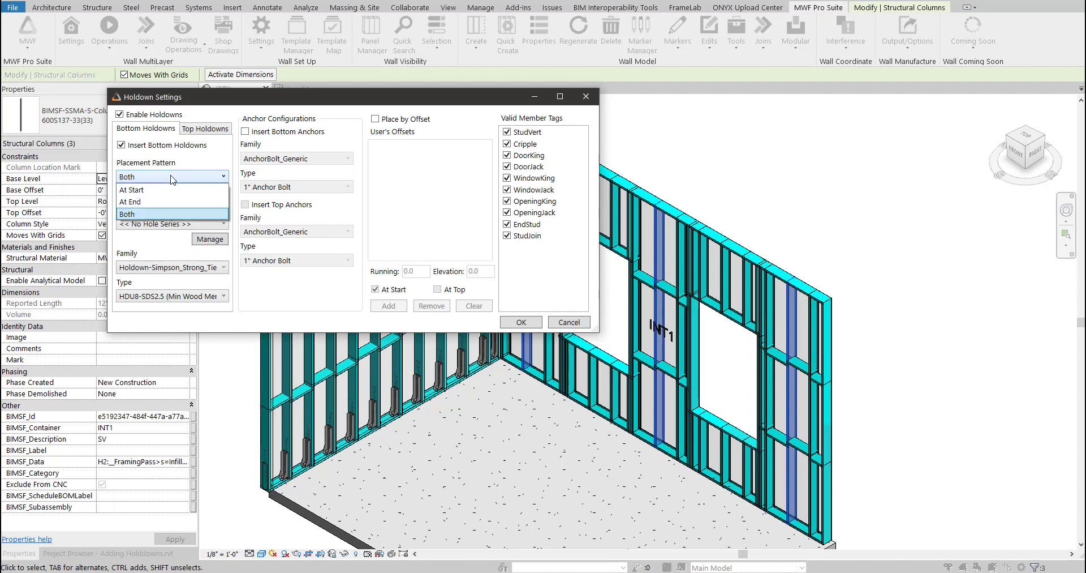
{"action": "left_click", "coordinate": [166, 205]}
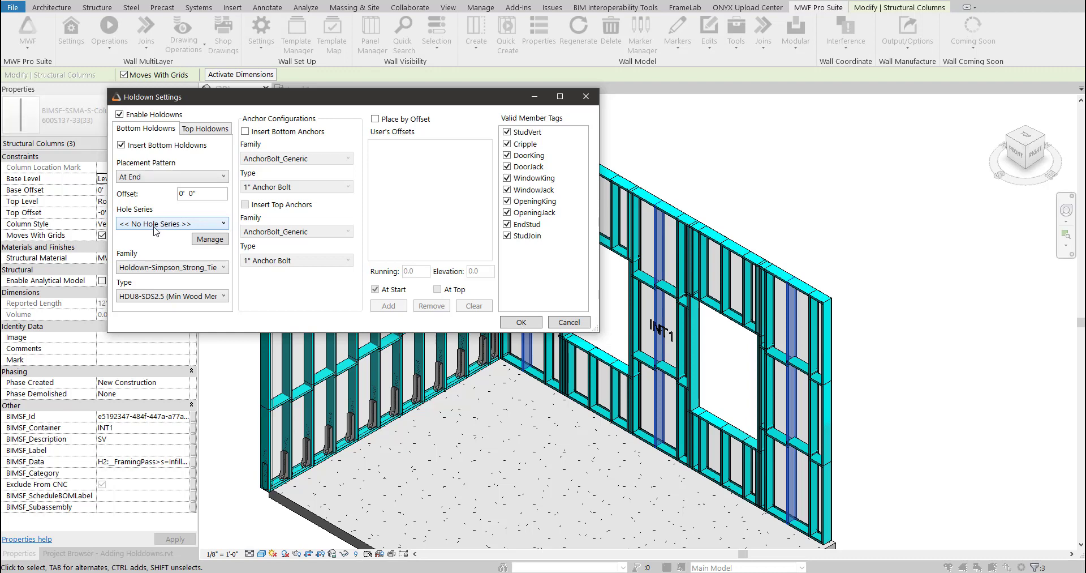
{"action": "left_click", "coordinate": [160, 225]}
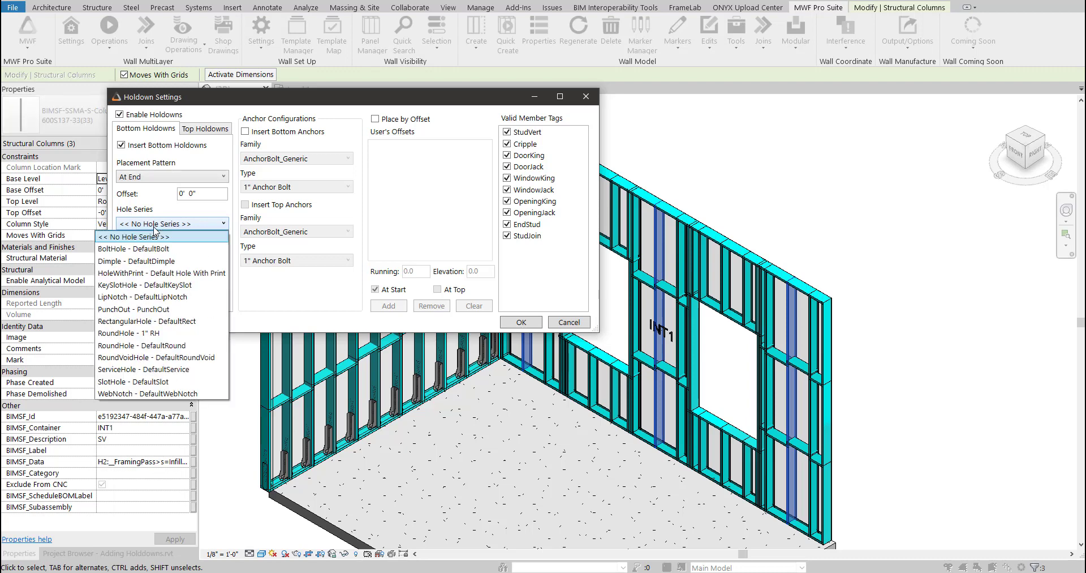
{"action": "left_click", "coordinate": [153, 336]}
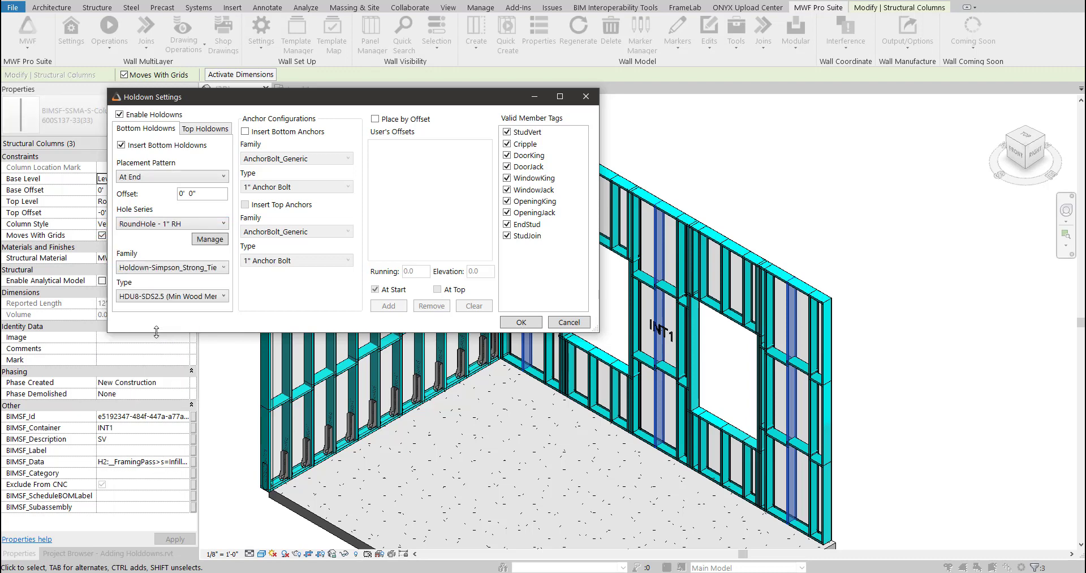
Set the bottom holdowns to family Holdown-Simpson_Strong_Tie-HDU-3D, type HDU8-SDS2.5 with 3" minimum wood member thickness.
{"action": "left_click", "coordinate": [145, 272]}
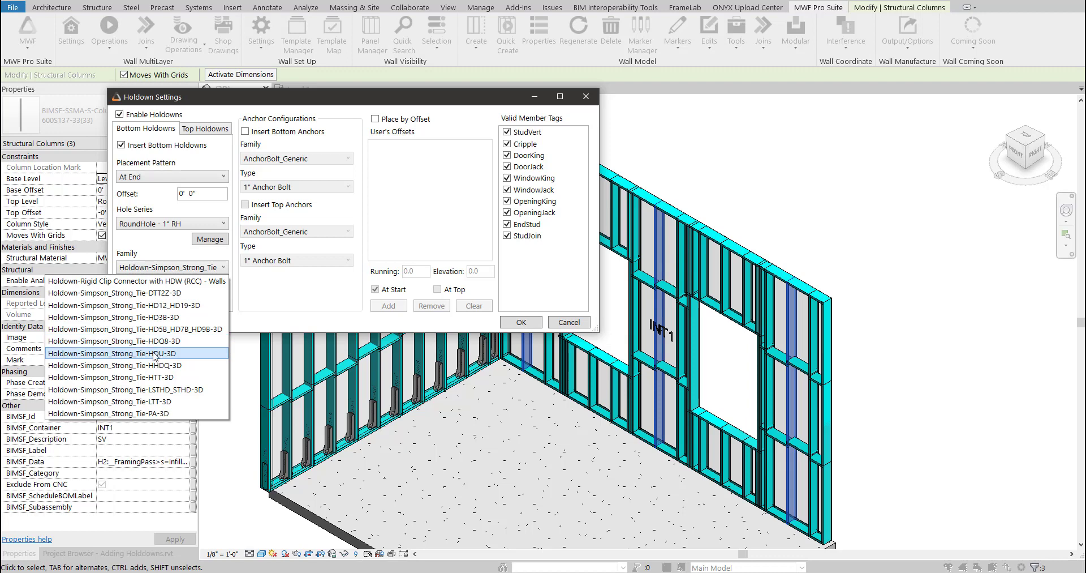
{"action": "left_click", "coordinate": [155, 356]}
{"action": "left_click", "coordinate": [171, 298]}
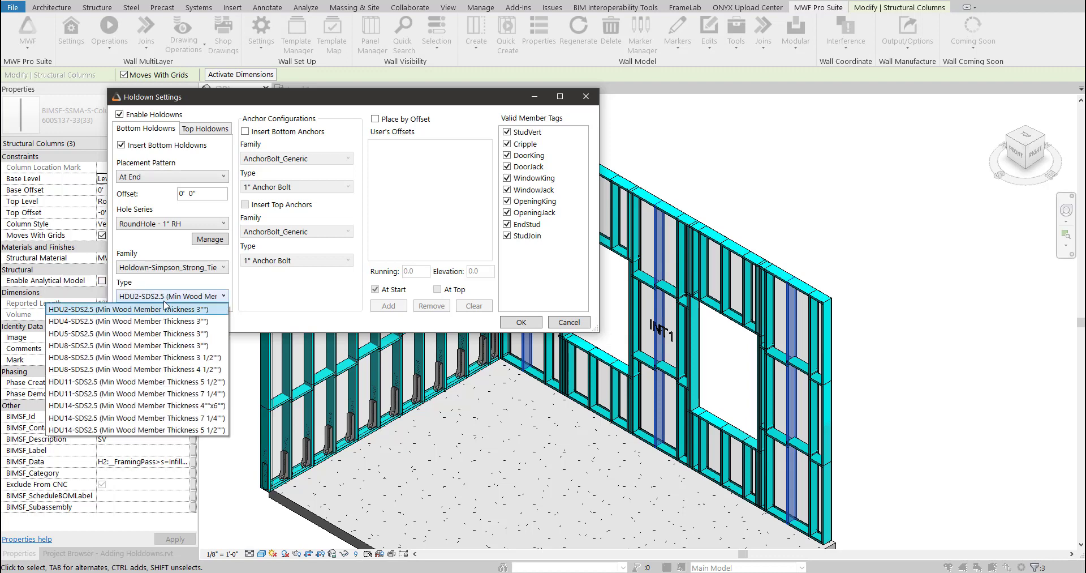
{"action": "left_click", "coordinate": [130, 346]}
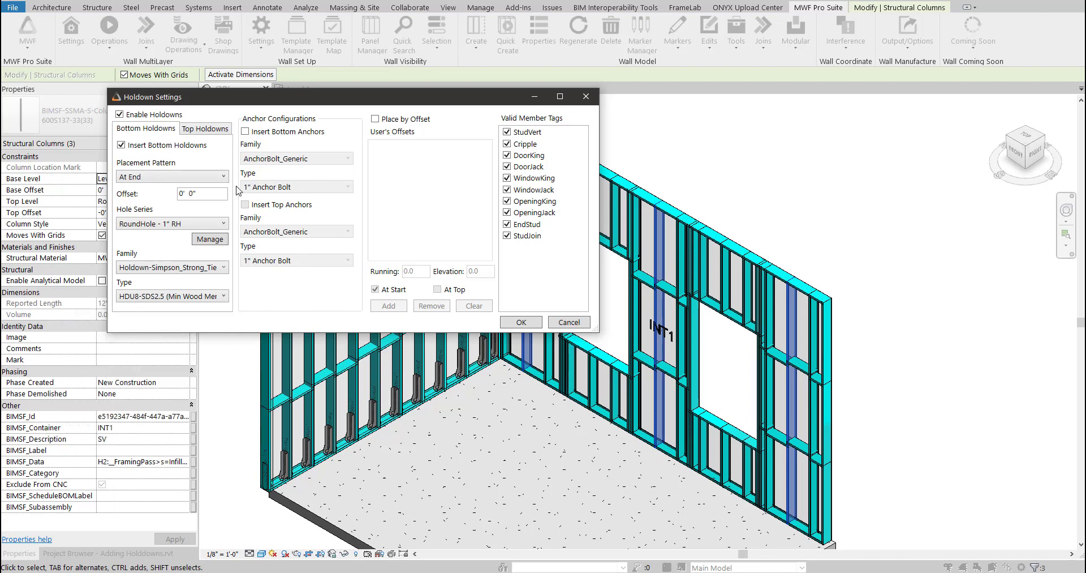
Enable top holdowns with the At End placement pattern and the RoundHole - 1" RH hole series.
{"action": "left_click", "coordinate": [204, 130]}
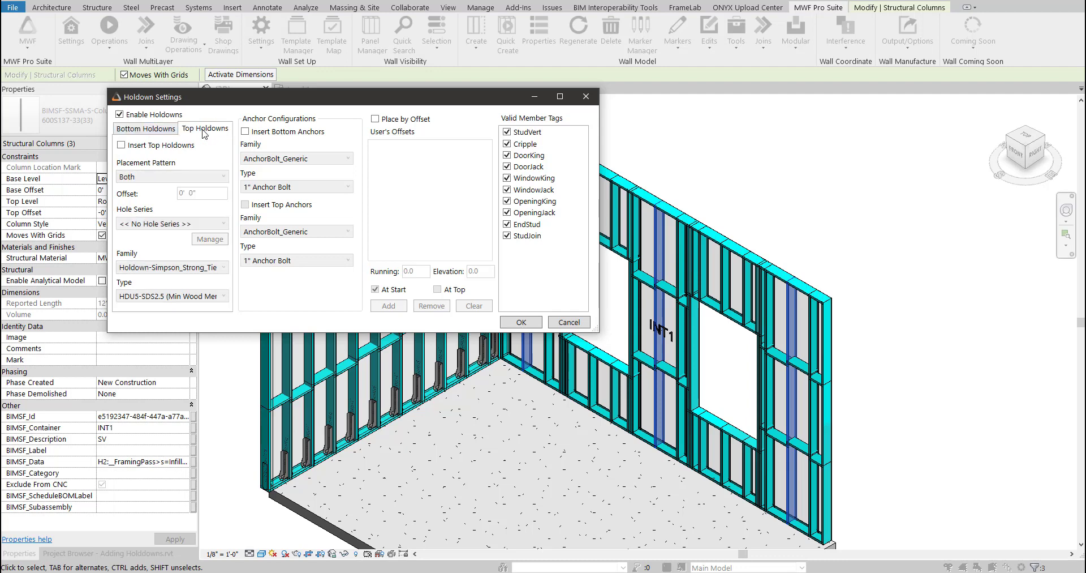
{"action": "left_click", "coordinate": [123, 147]}
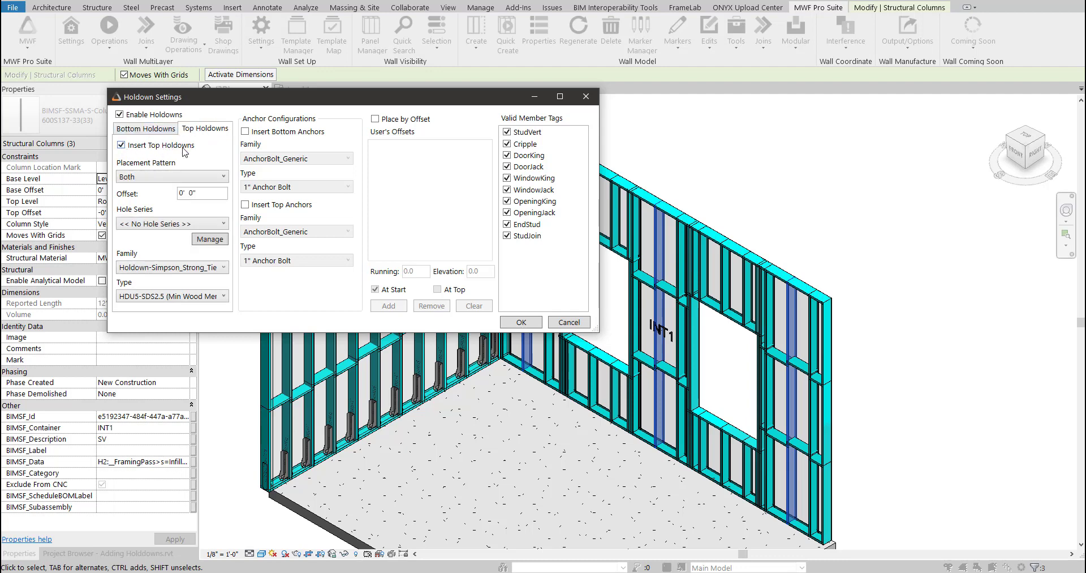
{"action": "left_click", "coordinate": [154, 177]}
{"action": "left_click", "coordinate": [148, 202]}
{"action": "left_click", "coordinate": [148, 225]}
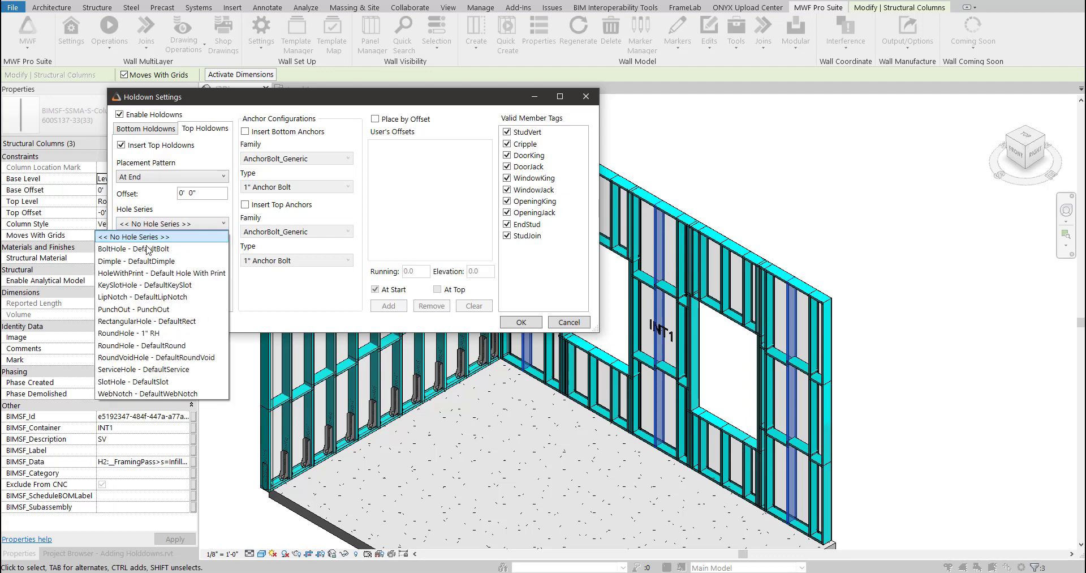
{"action": "left_click", "coordinate": [142, 334]}
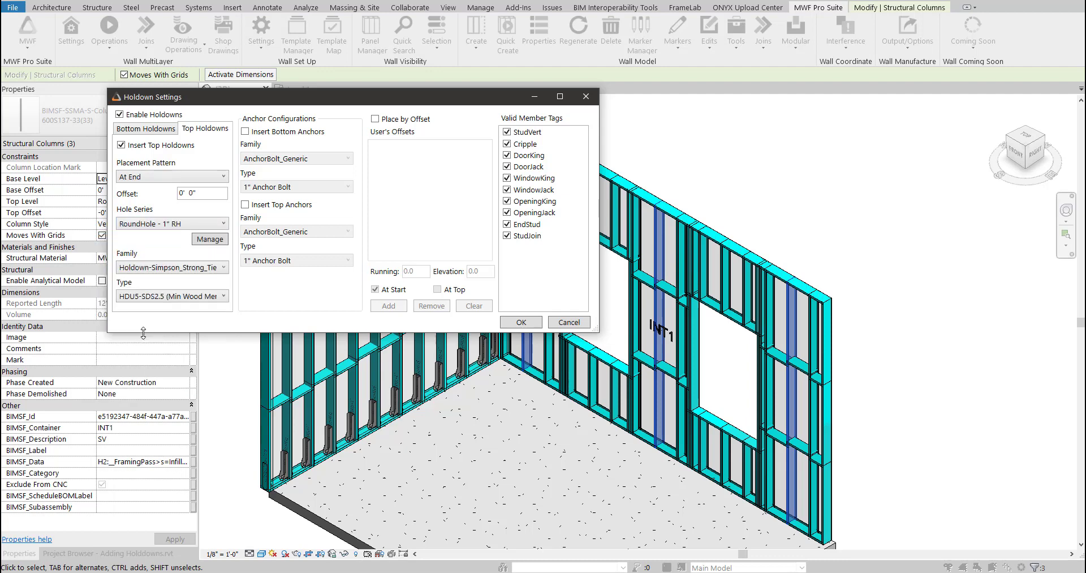
Set the top holdowns to family Holdown-Simpson_Strong_Tie-HDU-3D, type HDU5-SDS2.5 with 3" minimum wood member thickness.
{"action": "left_click", "coordinate": [165, 268]}
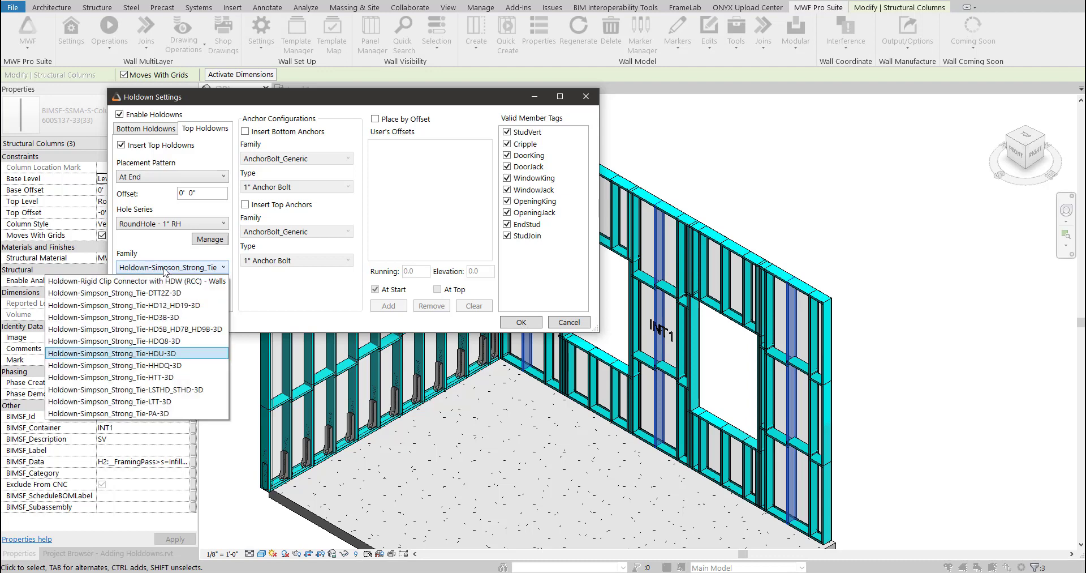
{"action": "left_click", "coordinate": [118, 354]}
{"action": "left_click", "coordinate": [161, 300]}
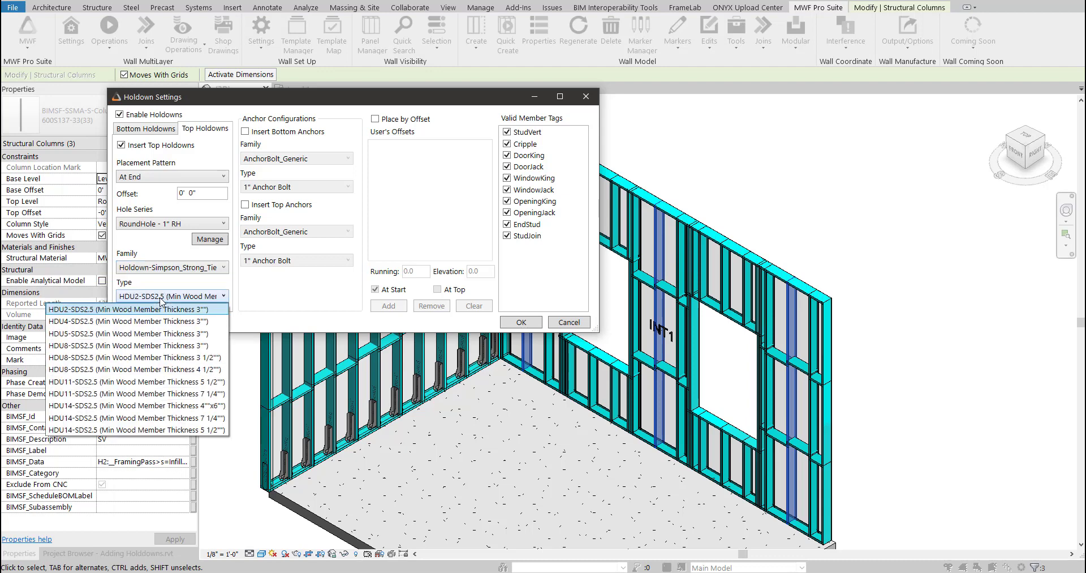
{"action": "left_click", "coordinate": [133, 334]}
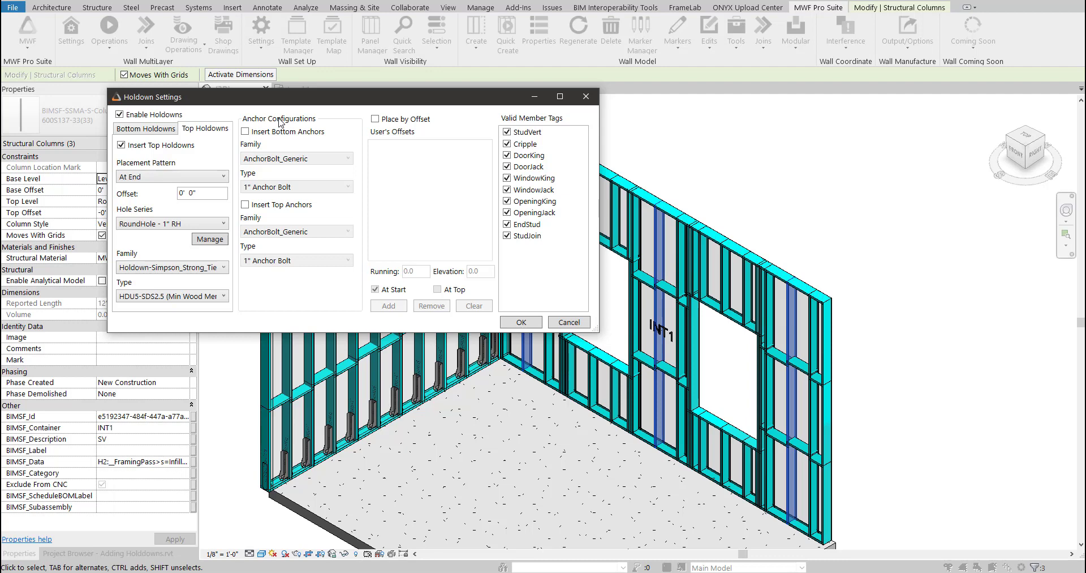
Insert bottom and top anchors using family AnchorBolt_Generic, type 1" Anchor Bolt, and apply the holdown settings to the selected studs.
{"action": "left_click", "coordinate": [245, 132]}
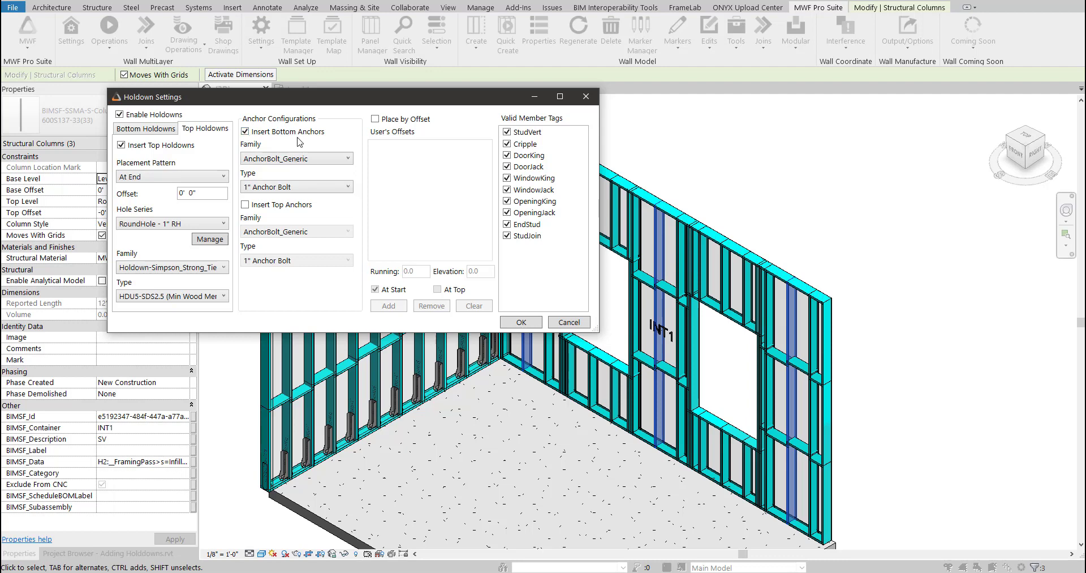
{"action": "left_click", "coordinate": [340, 160]}
{"action": "left_click", "coordinate": [335, 168]}
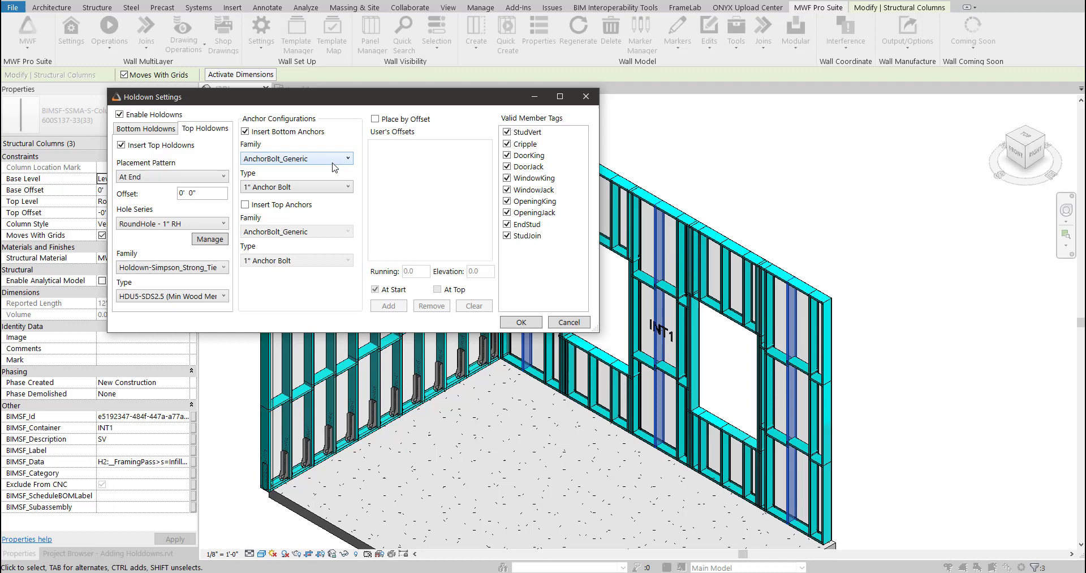
{"action": "left_click", "coordinate": [245, 205]}
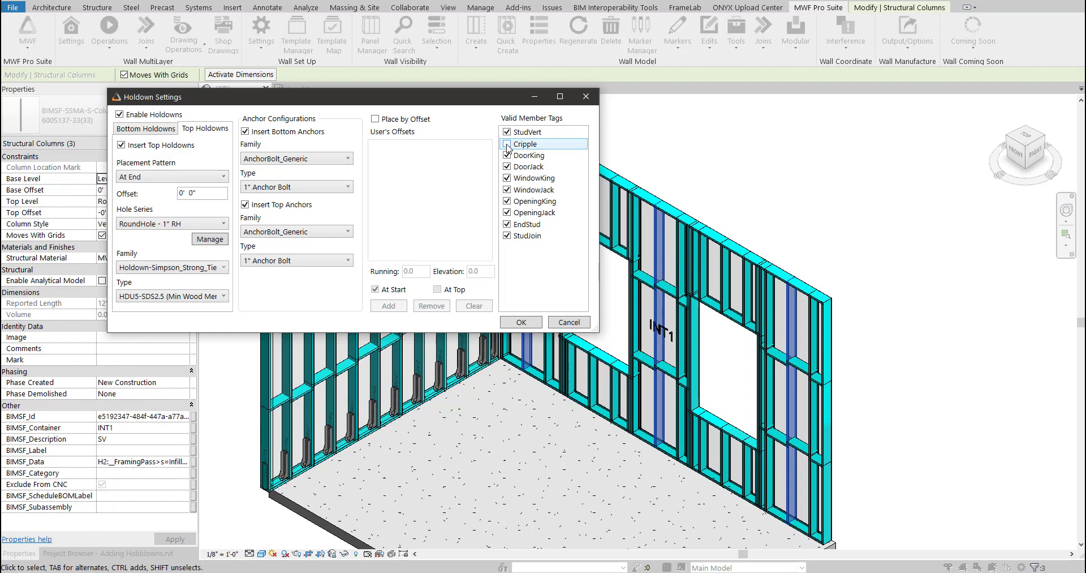
{"action": "left_click", "coordinate": [530, 321]}
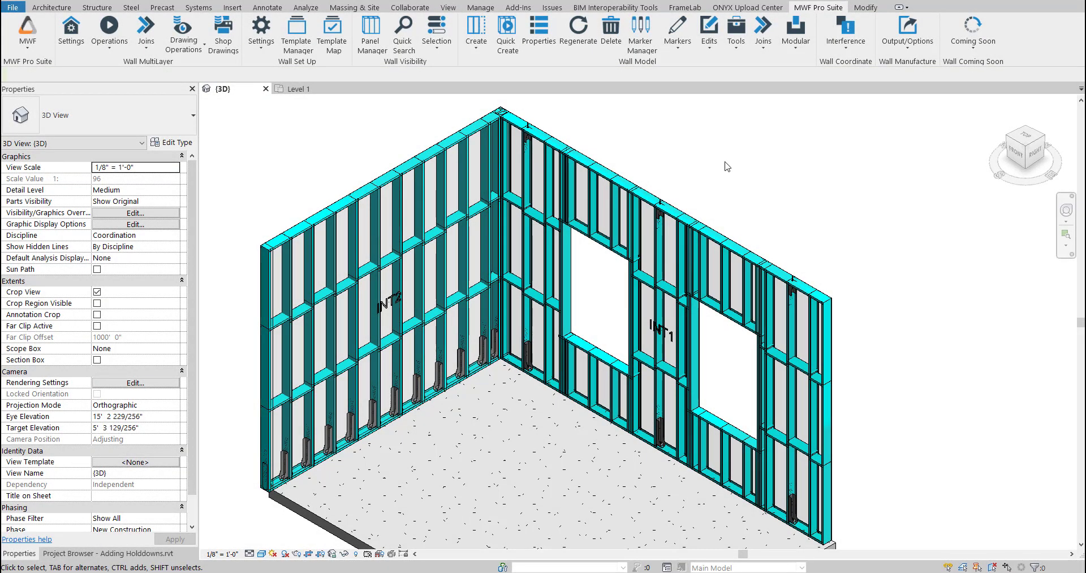
Examine the top holdown, its anchor bolt and the hole cut in the top track at INT1's middle stud between the openings.
{"action": "middle_click_drag", "start_coordinate": [654, 269], "coordinate": [593, 313]}
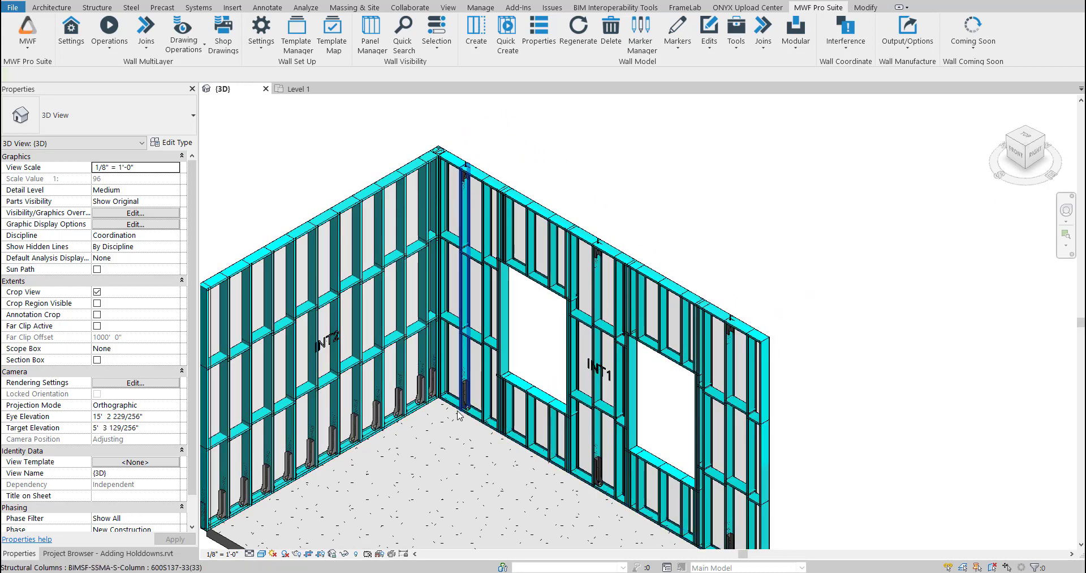
{"action": "scroll", "coordinate": [465, 422], "scroll_direction": "up", "scroll_amount": 2}
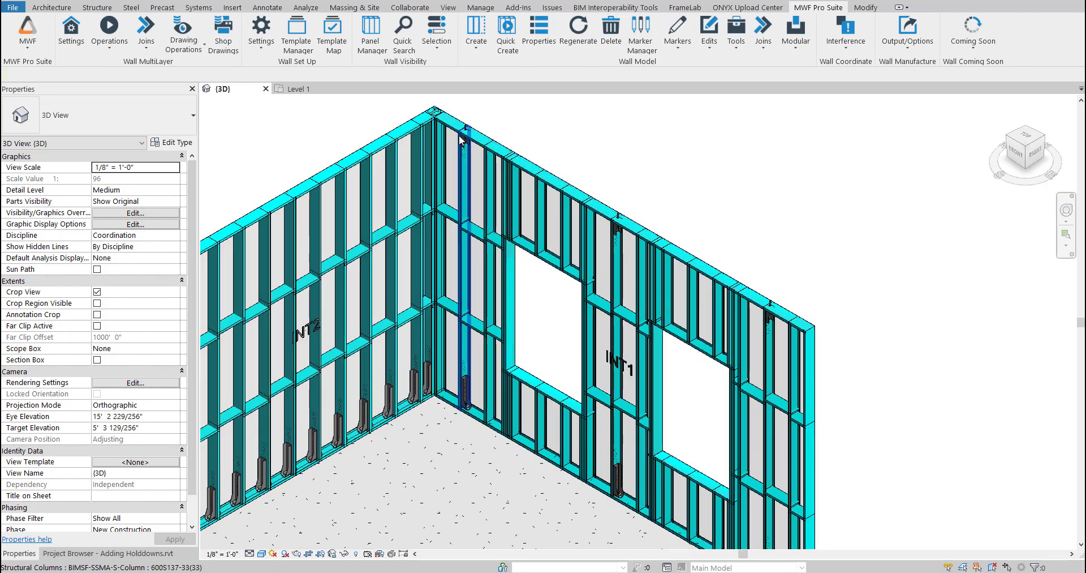
{"action": "left_click", "coordinate": [615, 258]}
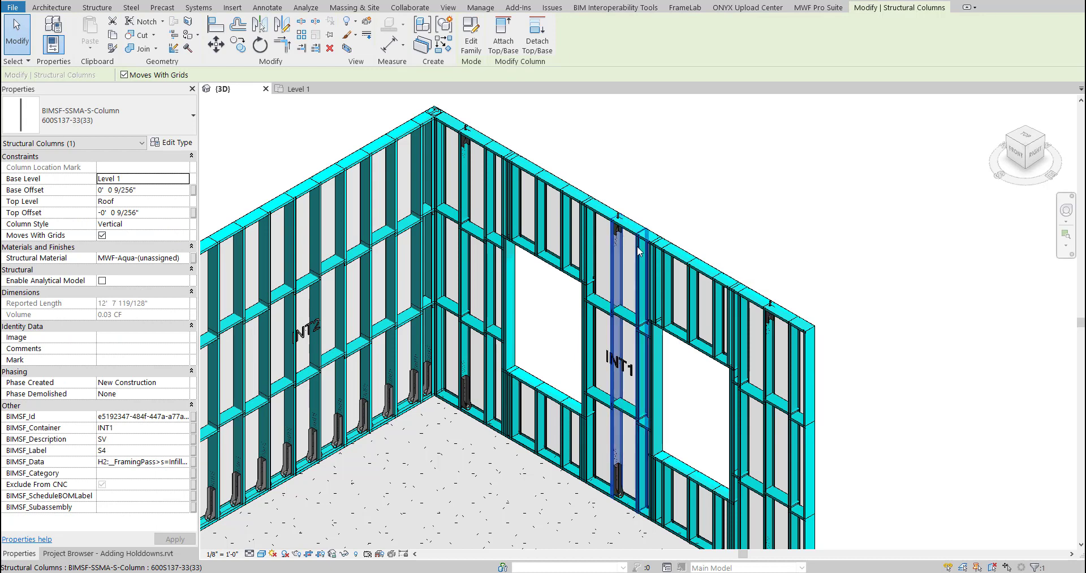
{"action": "scroll", "coordinate": [632, 281], "scroll_direction": "up", "scroll_amount": 8}
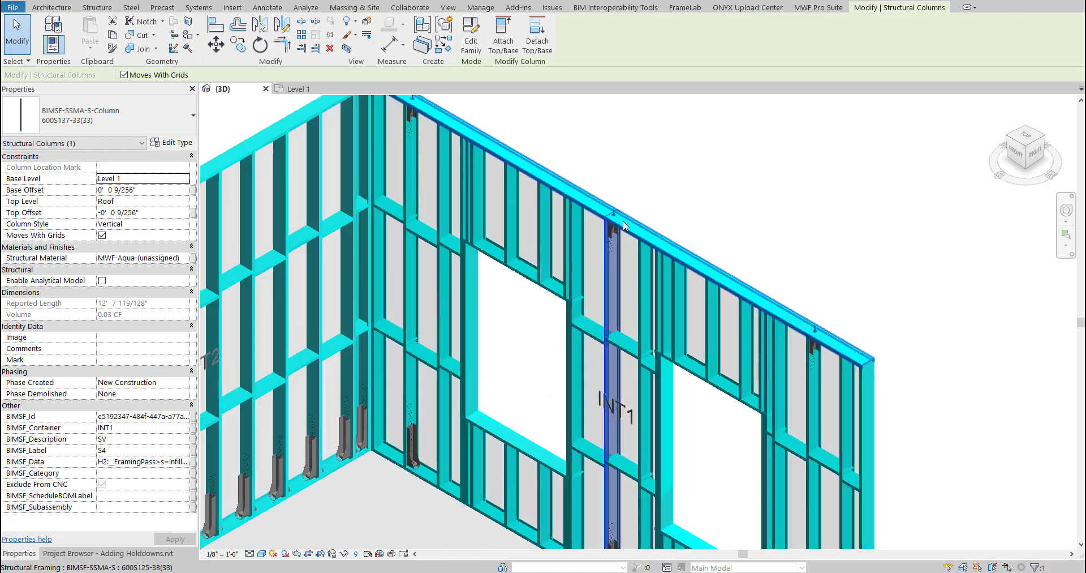
{"action": "scroll", "coordinate": [614, 213], "scroll_direction": "up", "scroll_amount": 5}
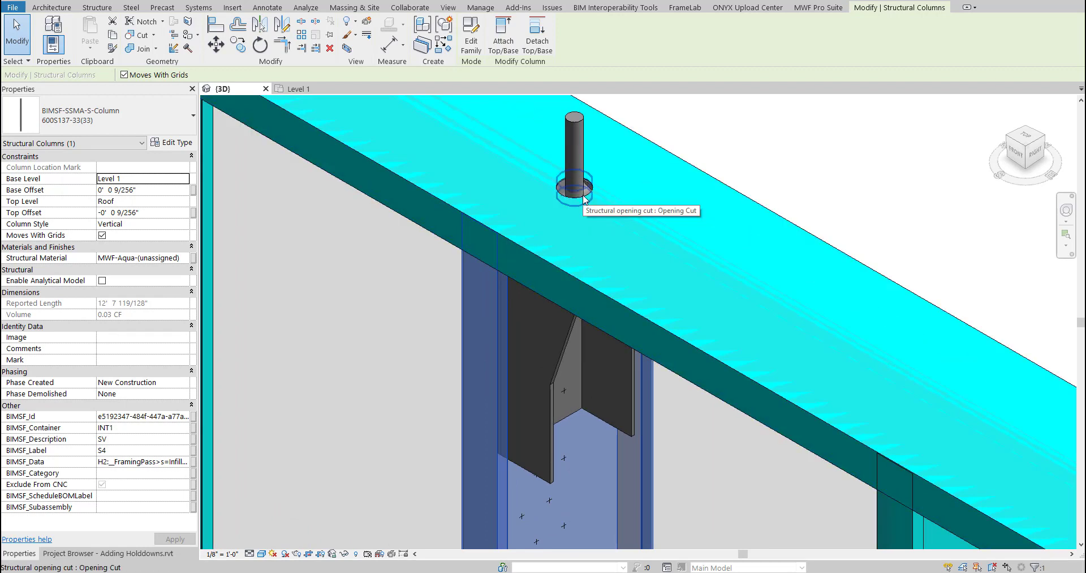
{"action": "scroll", "coordinate": [577, 235], "scroll_direction": "up", "scroll_amount": 3}
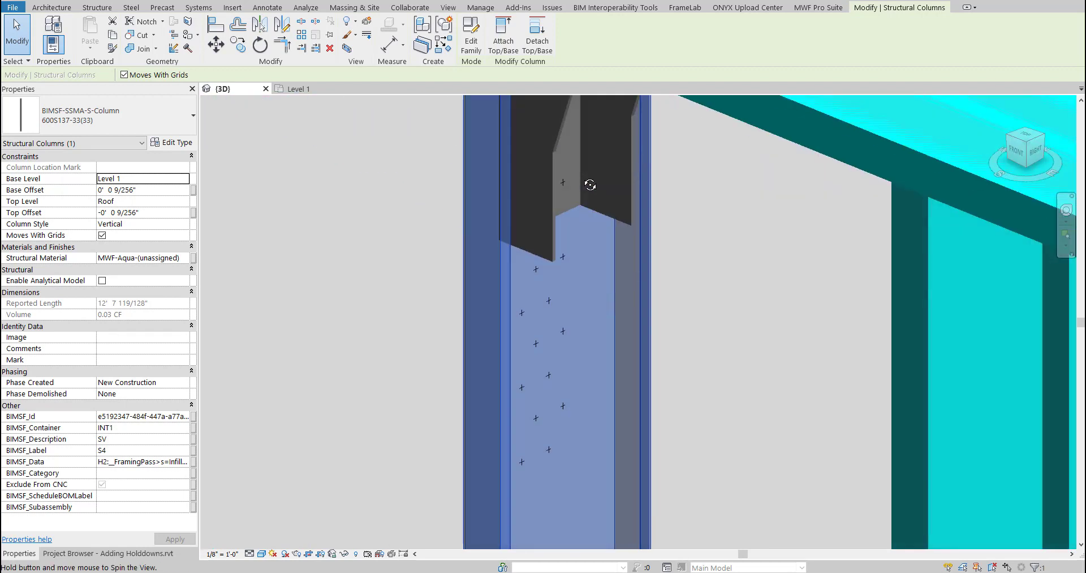
{"action": "scroll", "coordinate": [697, 351], "scroll_direction": "down", "scroll_amount": 2}
{"action": "left_click", "coordinate": [681, 327]}
{"action": "middle_click_drag", "start_coordinate": [746, 297], "coordinate": [683, 344], "text": "shift"}
{"action": "scroll", "coordinate": [683, 344], "scroll_direction": "down", "scroll_amount": 1}
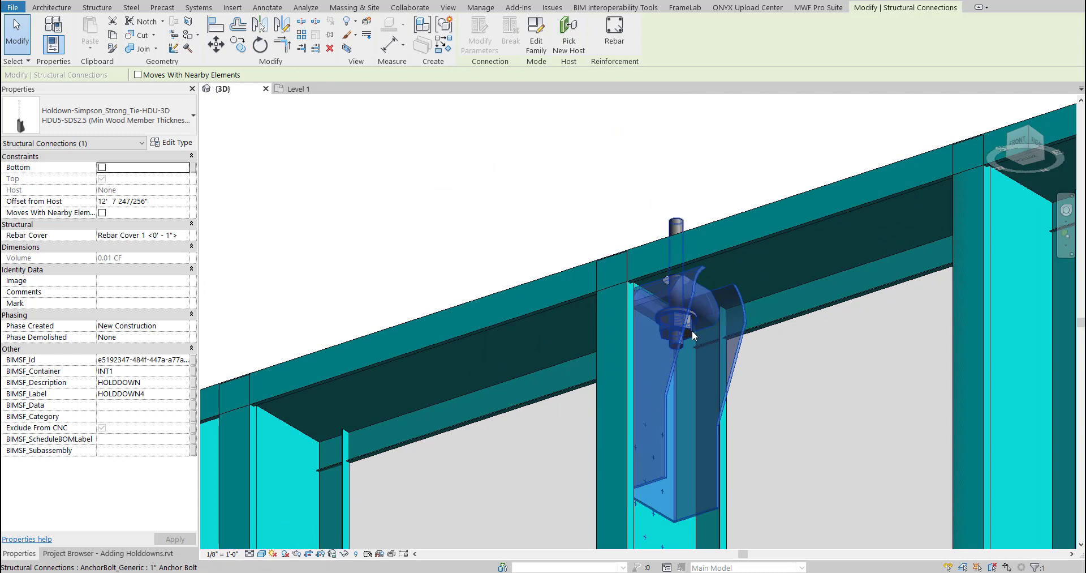
{"action": "left_click", "coordinate": [690, 332]}
{"action": "middle_click_drag", "start_coordinate": [722, 380], "coordinate": [813, 386], "text": "shift"}
Examine the bottom holdown, its anchor bolt and the hole cut in the bottom track at the same INT1 stud.
{"action": "left_click", "coordinate": [794, 399]}
{"action": "middle_click_drag", "start_coordinate": [849, 428], "coordinate": [877, 147]}
{"action": "scroll", "coordinate": [878, 345], "scroll_direction": "down", "scroll_amount": 3}
{"action": "middle_click_drag", "start_coordinate": [871, 378], "coordinate": [825, 130]}
{"action": "middle_click_drag", "start_coordinate": [835, 332], "coordinate": [841, 155]}
{"action": "scroll", "coordinate": [820, 361], "scroll_direction": "up", "scroll_amount": 6}
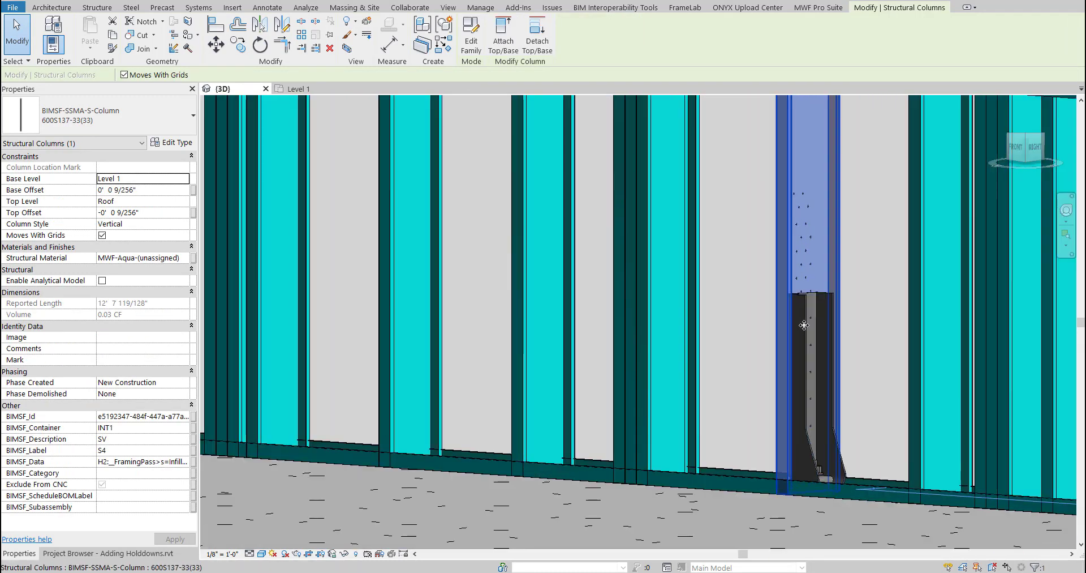
{"action": "scroll", "coordinate": [816, 473], "scroll_direction": "up", "scroll_amount": 2}
{"action": "middle_click_drag", "start_coordinate": [854, 412], "coordinate": [833, 537], "text": "shift"}
{"action": "scroll", "coordinate": [819, 391], "scroll_direction": "up", "scroll_amount": 5}
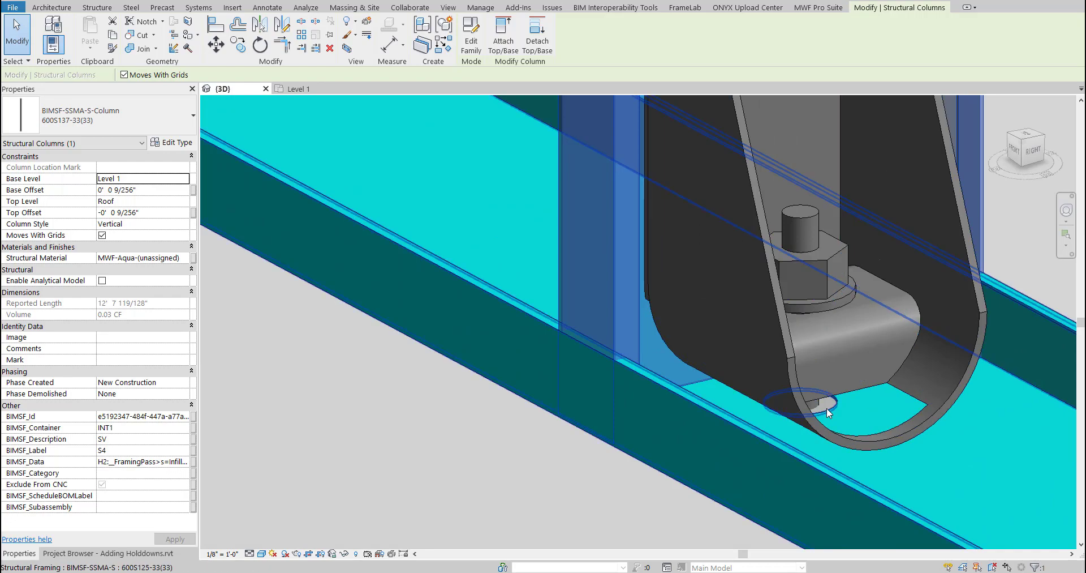
{"action": "scroll", "coordinate": [826, 409], "scroll_direction": "down", "scroll_amount": 6}
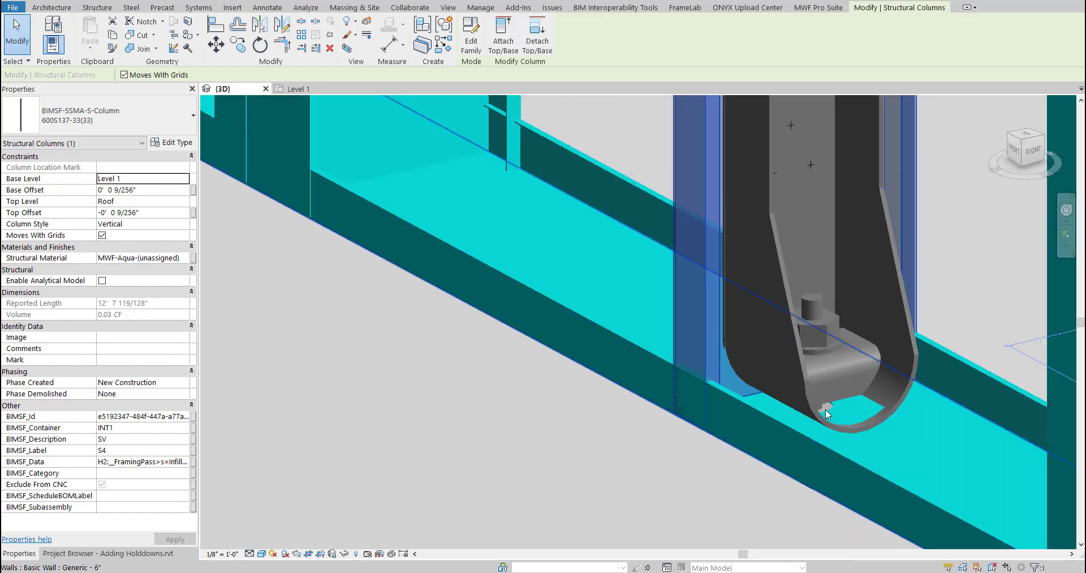